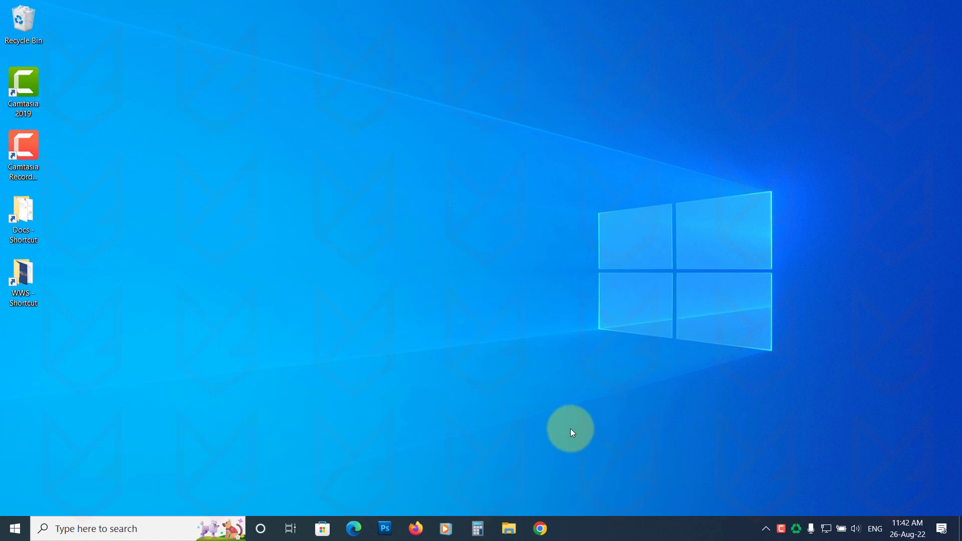
In Chrome Settings, open Reset and clean up and bring up the restore-defaults prompt, noting extensions get disabled.
left_click(549, 532)
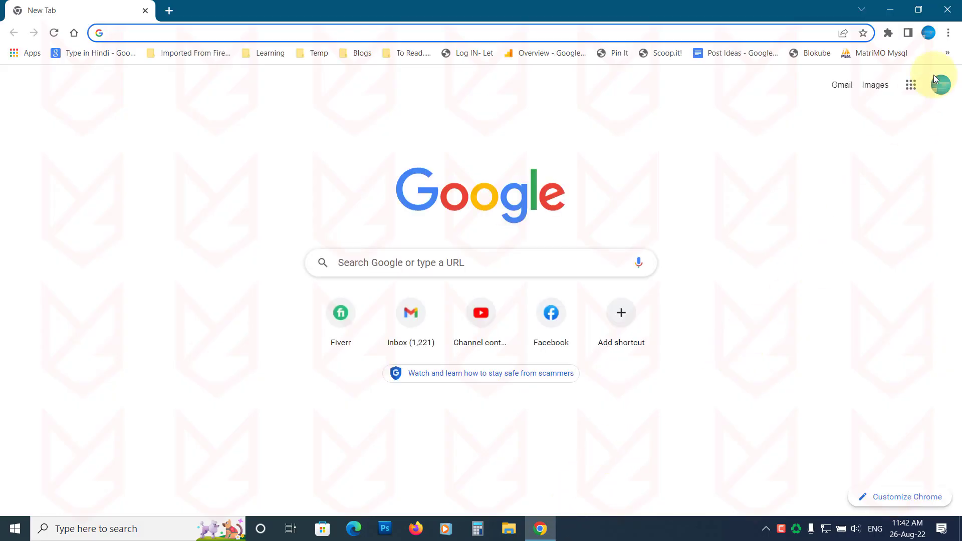
left_click(950, 33)
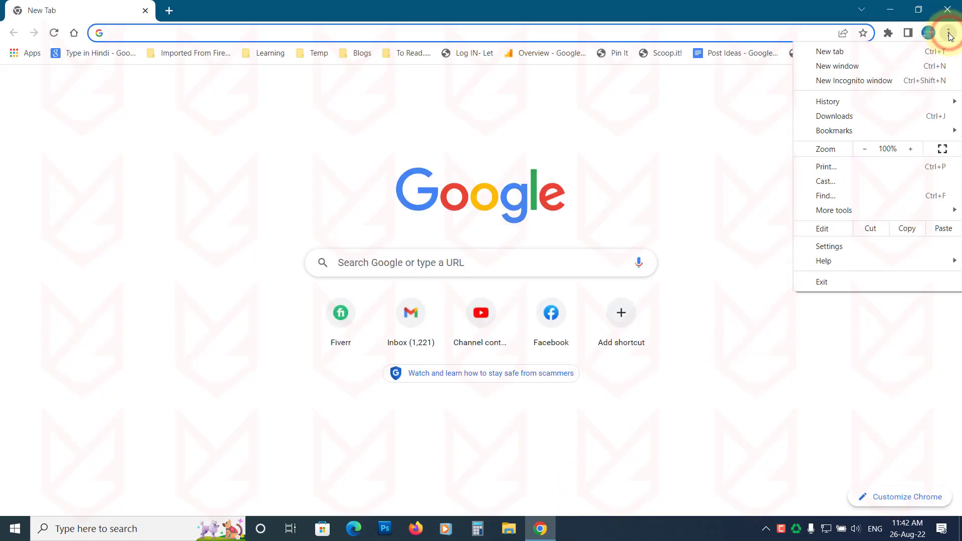
left_click(832, 245)
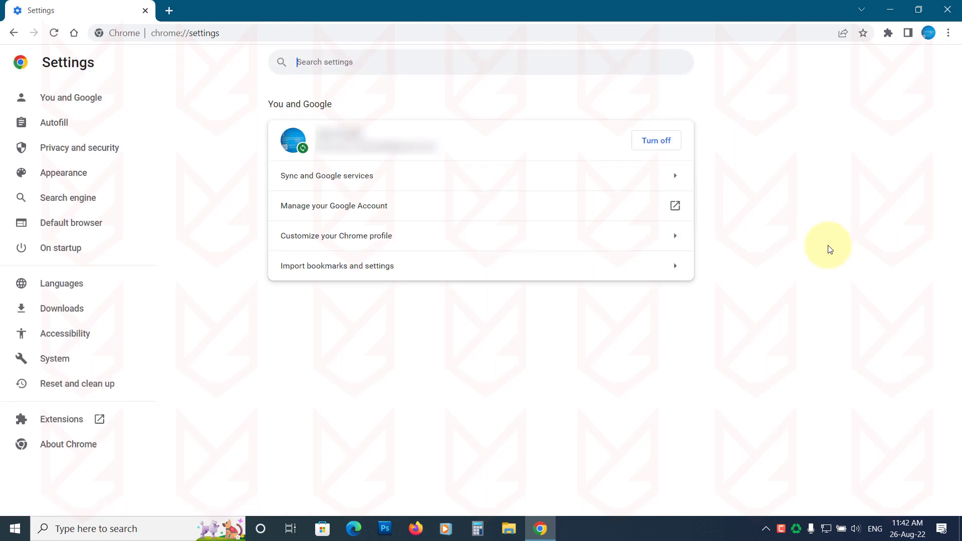
left_click(69, 385)
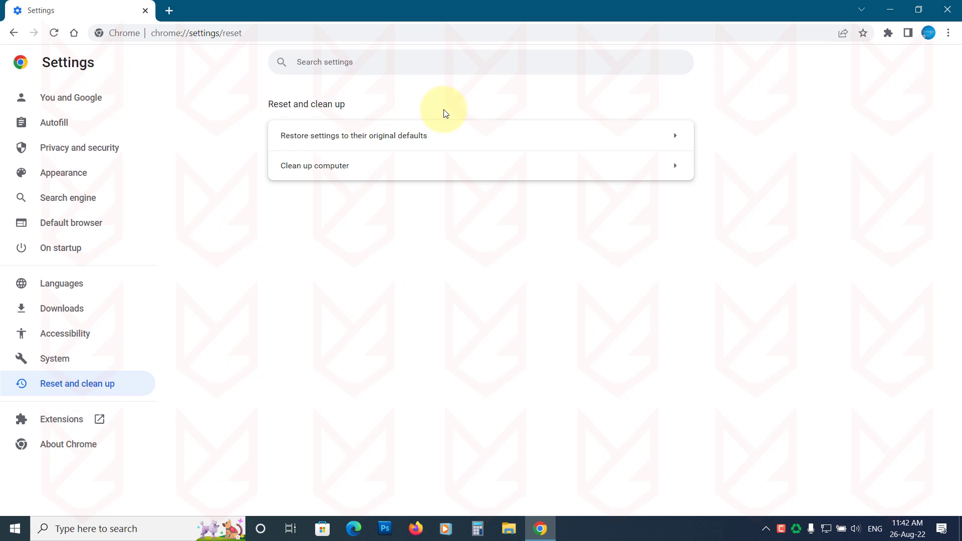
left_click(419, 140)
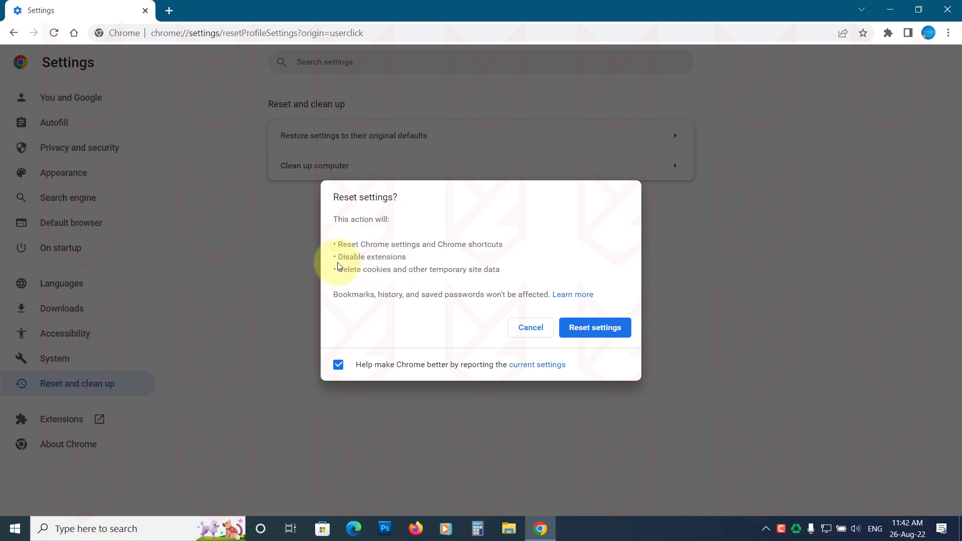
left_click_drag(339, 256, 422, 261)
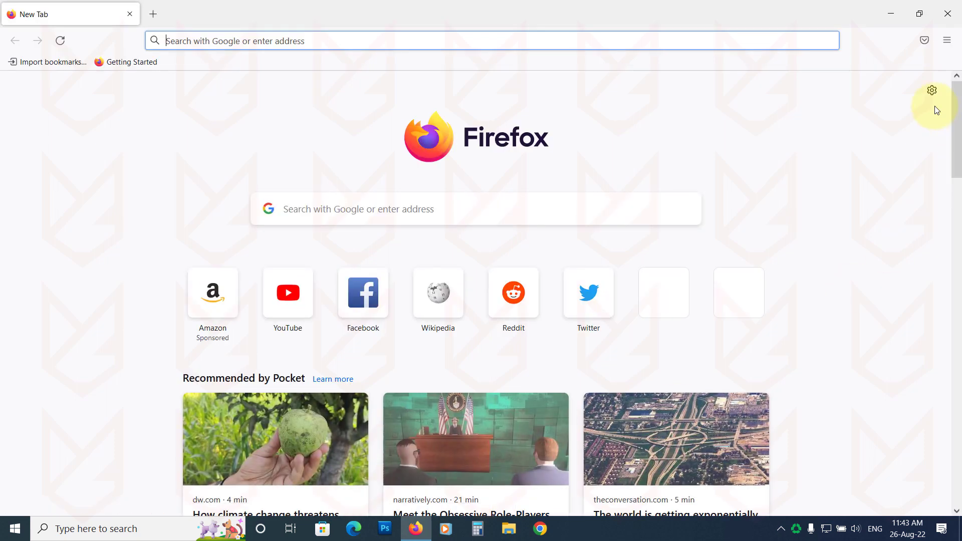
Open Firefox's Help > More troubleshooting information page and click Refresh Firefox under Give Firefox a tune up.
left_click(943, 45)
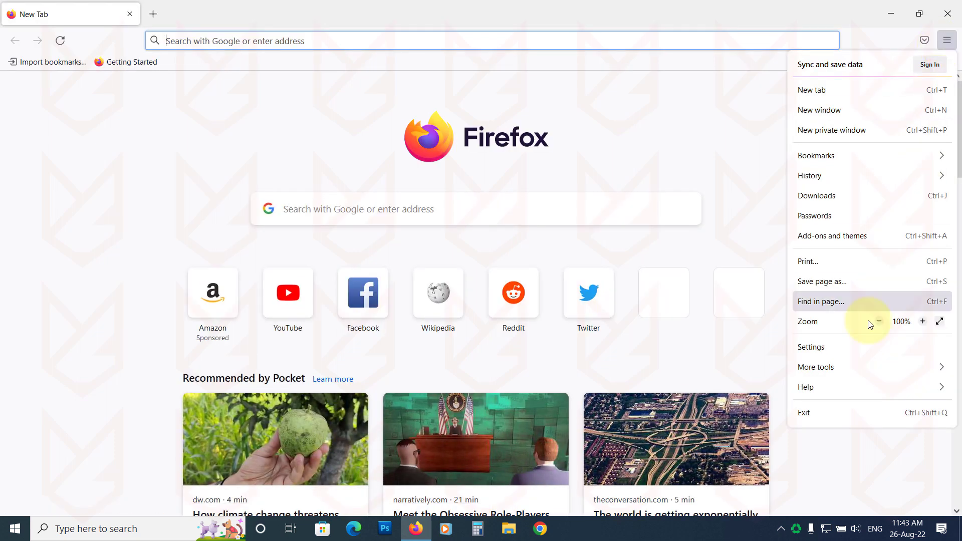
left_click(839, 386)
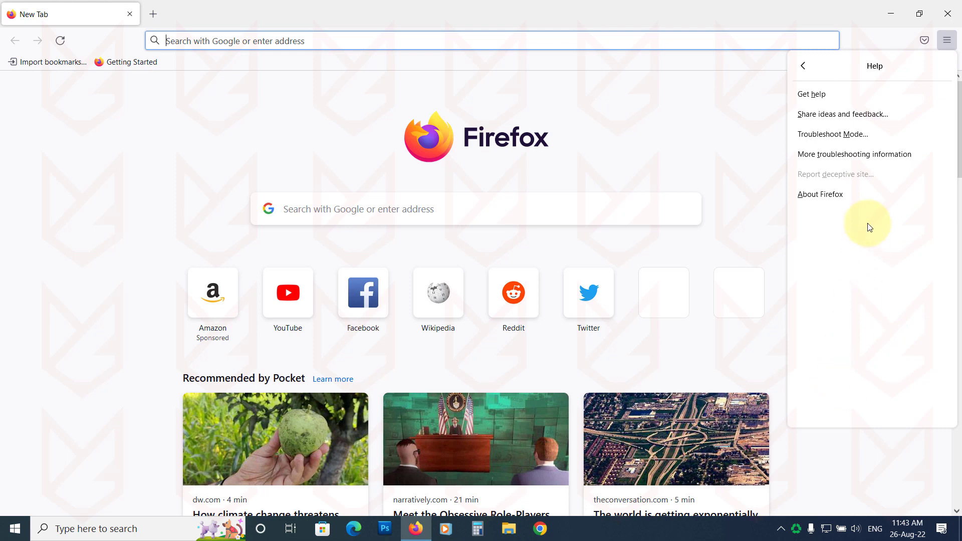
left_click(840, 155)
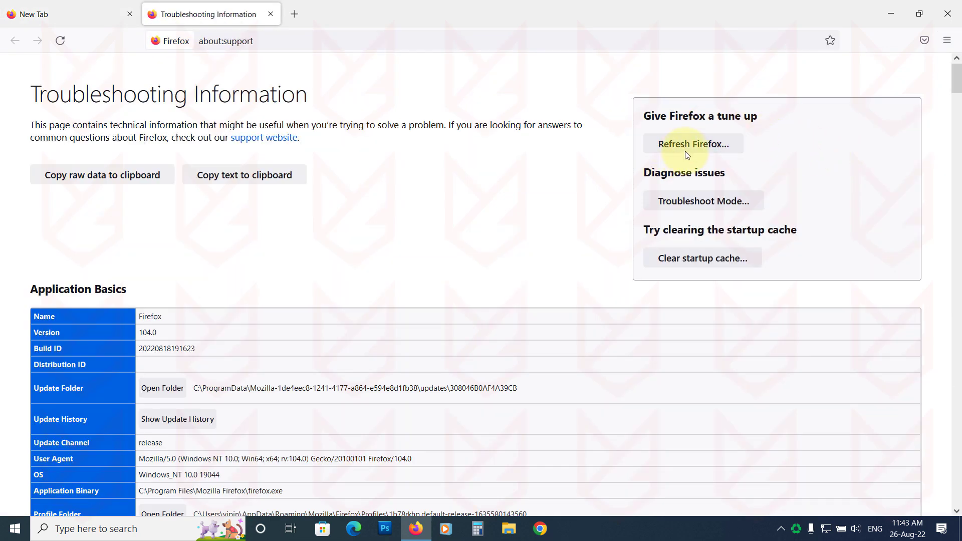
left_click(700, 144)
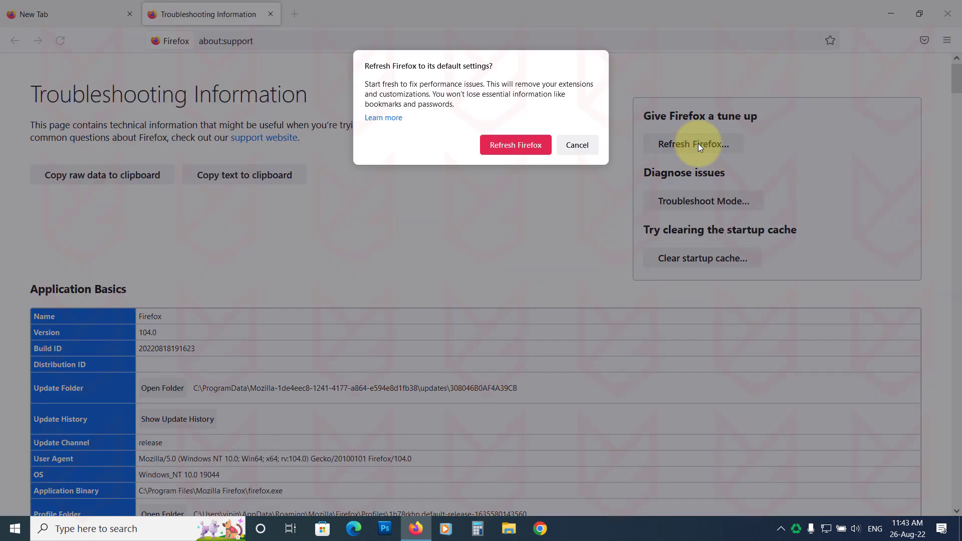
Confirm the Firefox refresh, then in Edge Settings > Reset settings bring up the restore-defaults confirmation.
left_click(516, 149)
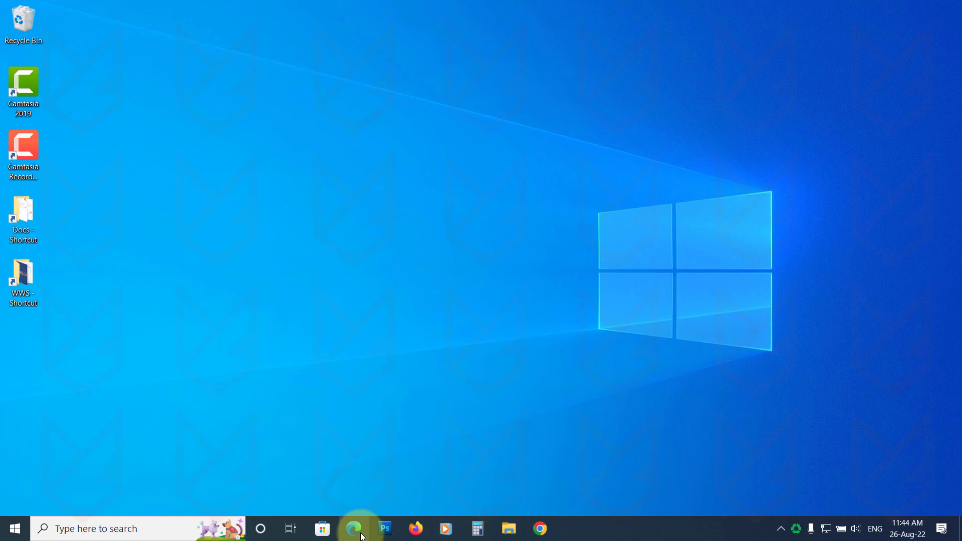
left_click(363, 536)
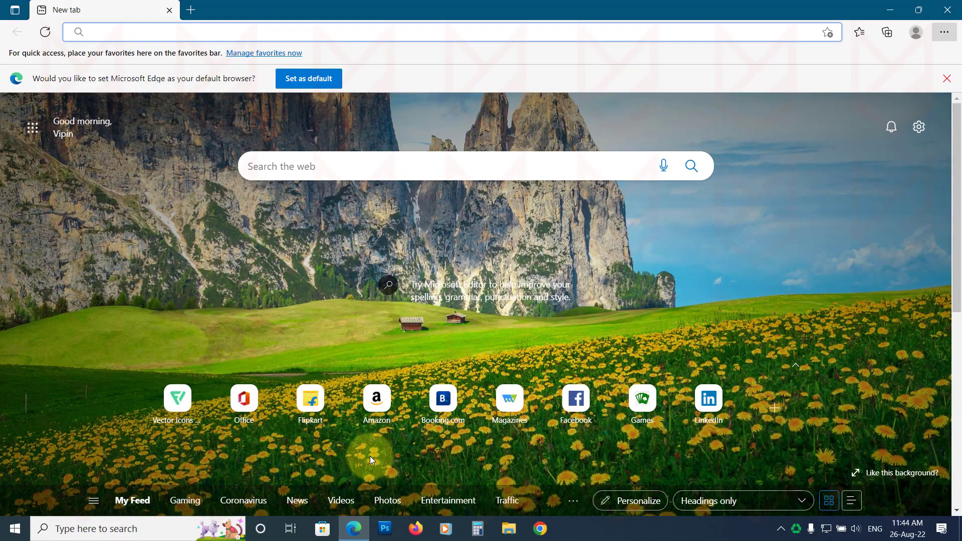
left_click(944, 34)
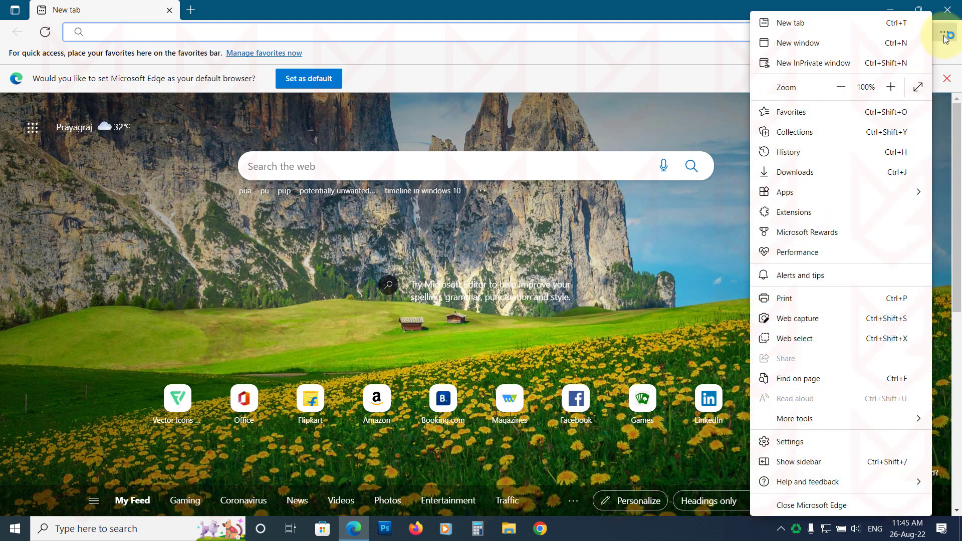
left_click(790, 439)
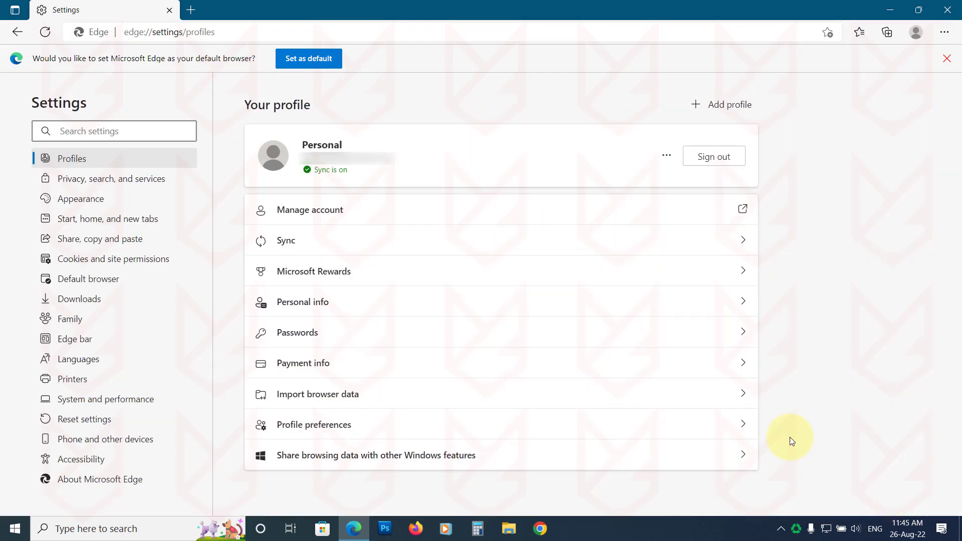
left_click(96, 422)
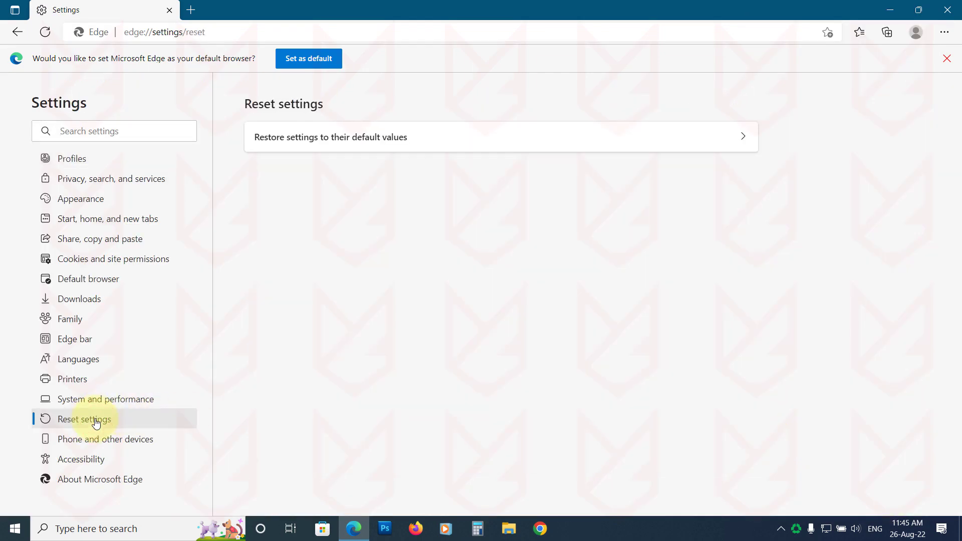
left_click(410, 139)
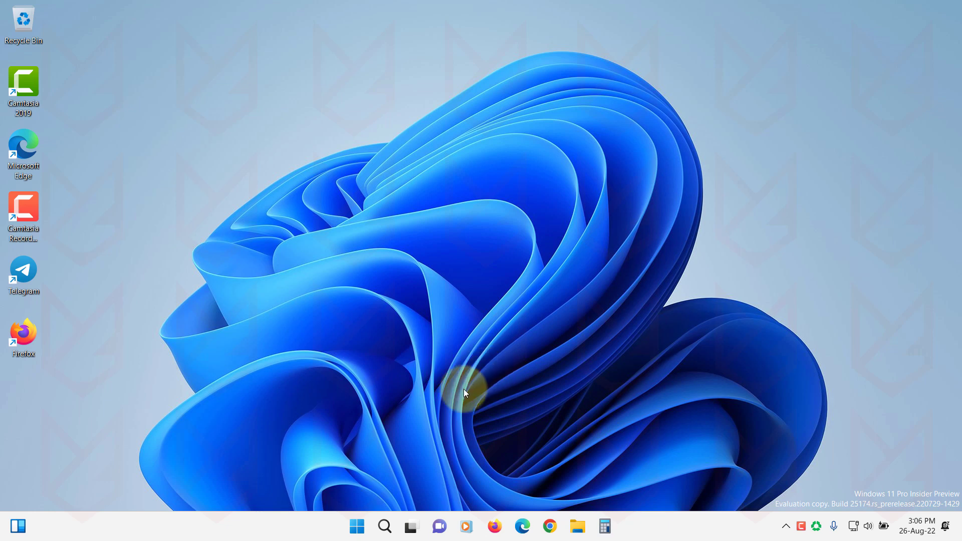
Open Settings > Apps > Installed apps and scroll down to Mobitrix WhatsApp Transfer.
left_click(356, 534)
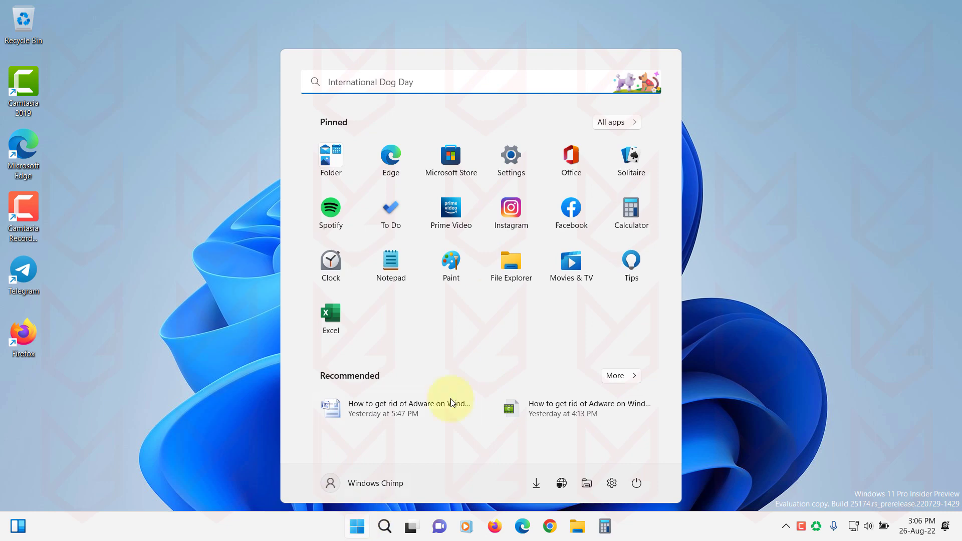
left_click(522, 161)
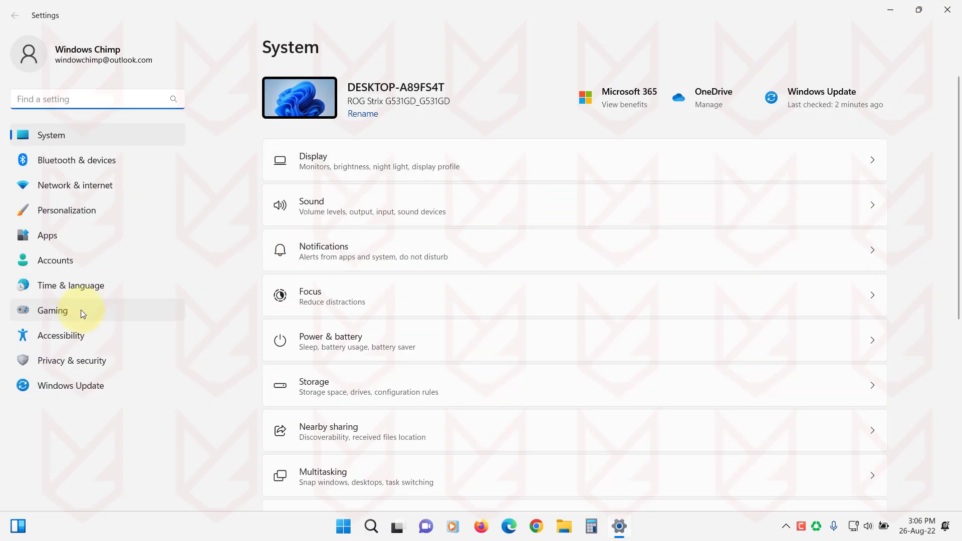
left_click(47, 238)
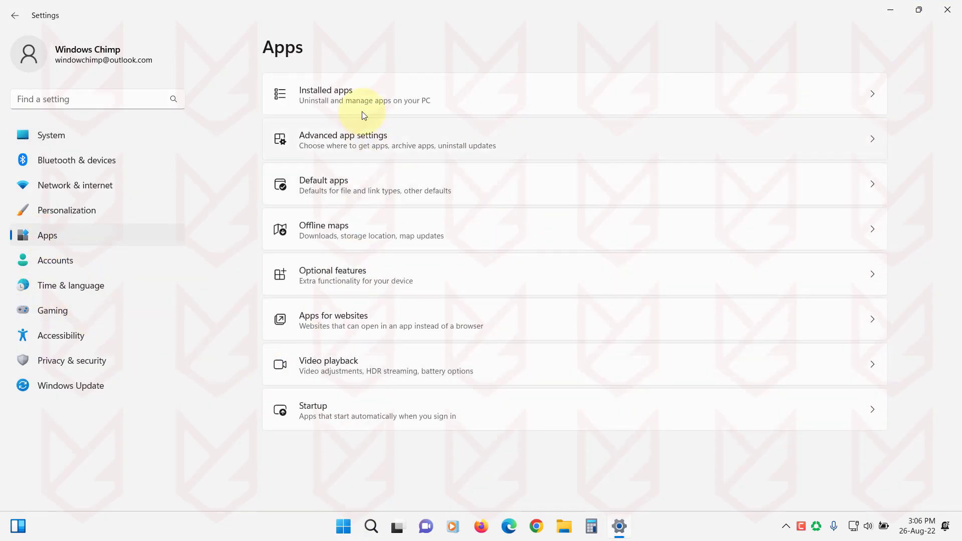
left_click(365, 91)
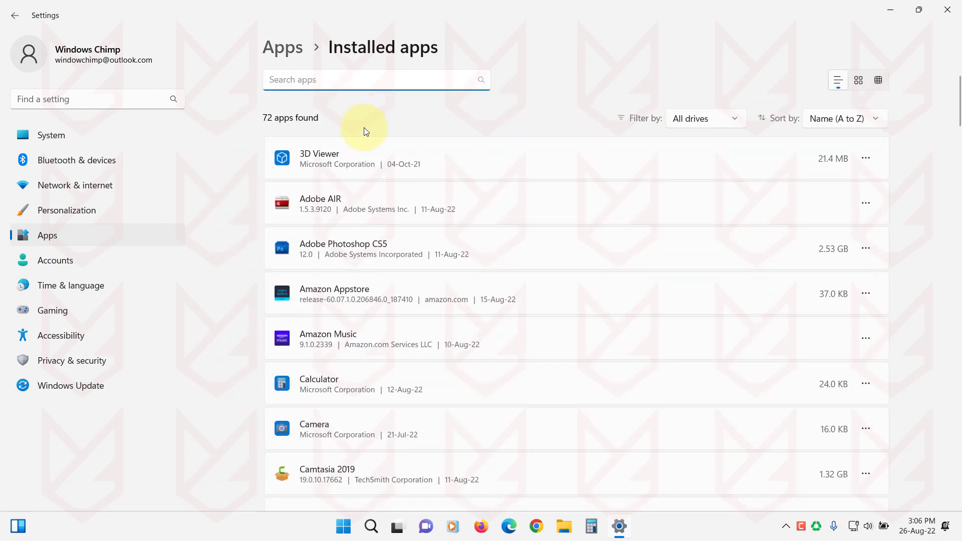
scroll(336, 261, "down", 6)
scroll(356, 306, "down", 9)
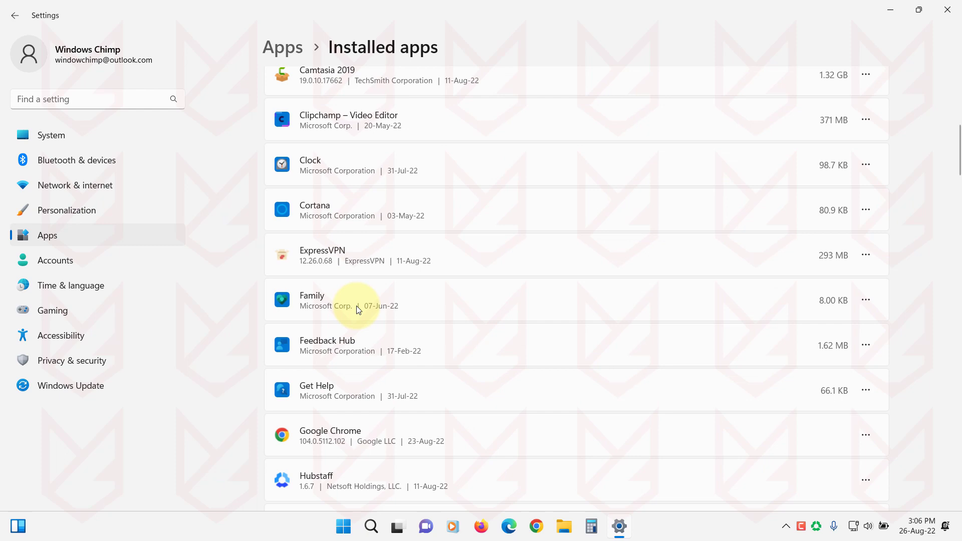
scroll(357, 306, "down", 7)
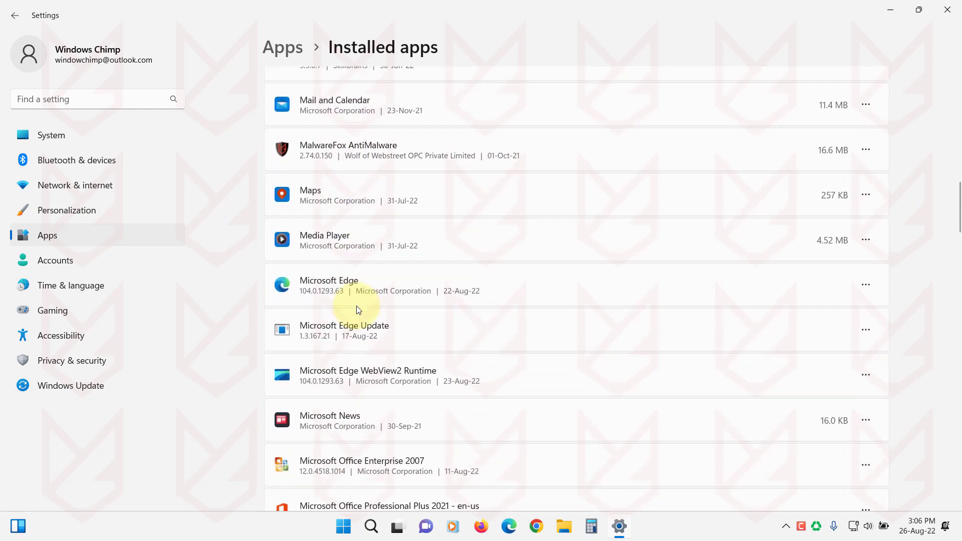
scroll(356, 306, "down", 11)
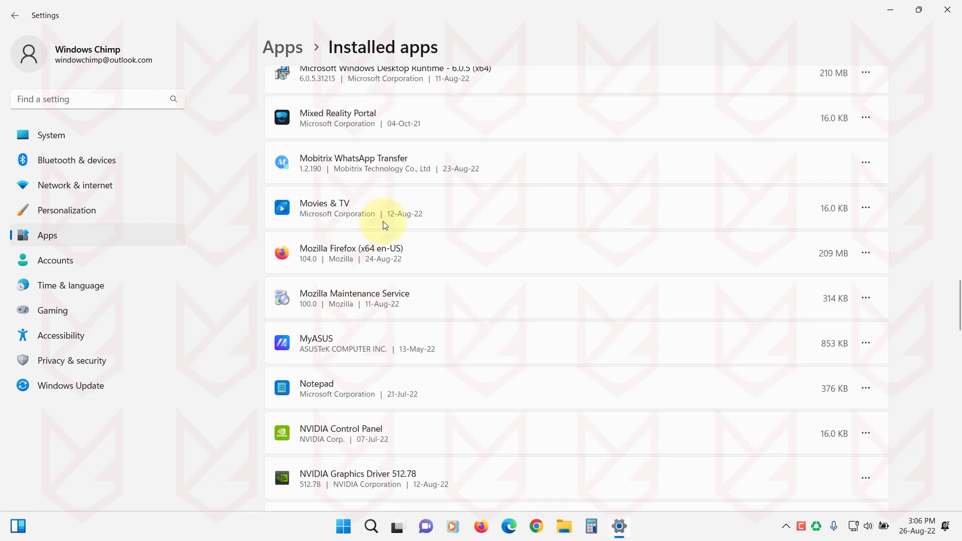
left_click(402, 158)
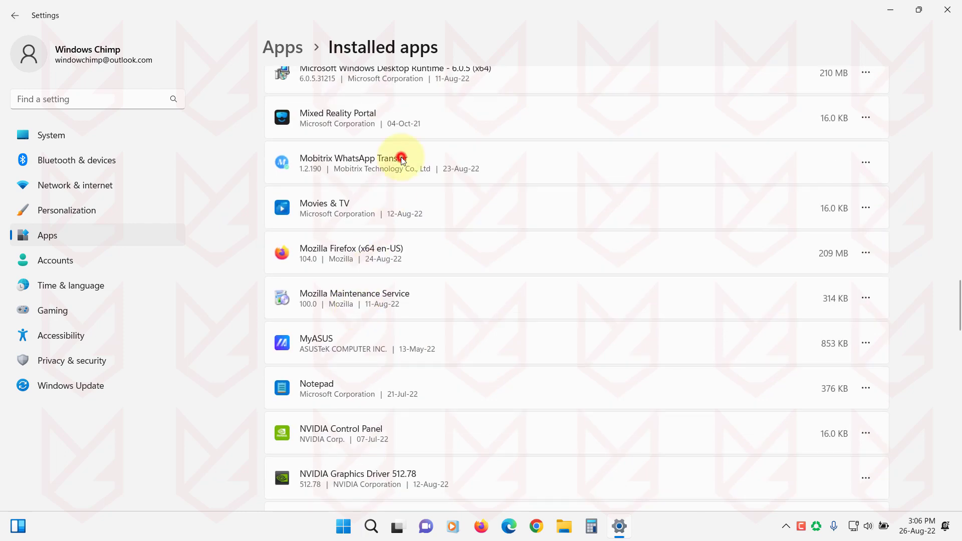
Uninstall Mobitrix WhatsApp Transfer, agreeing in its uninstaller and dismissing the success message.
left_click(867, 162)
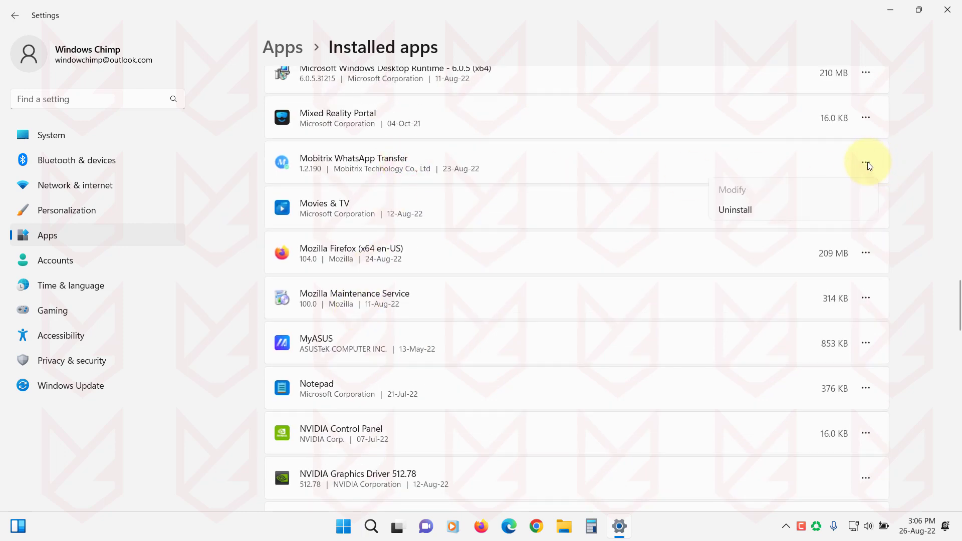
left_click(740, 212)
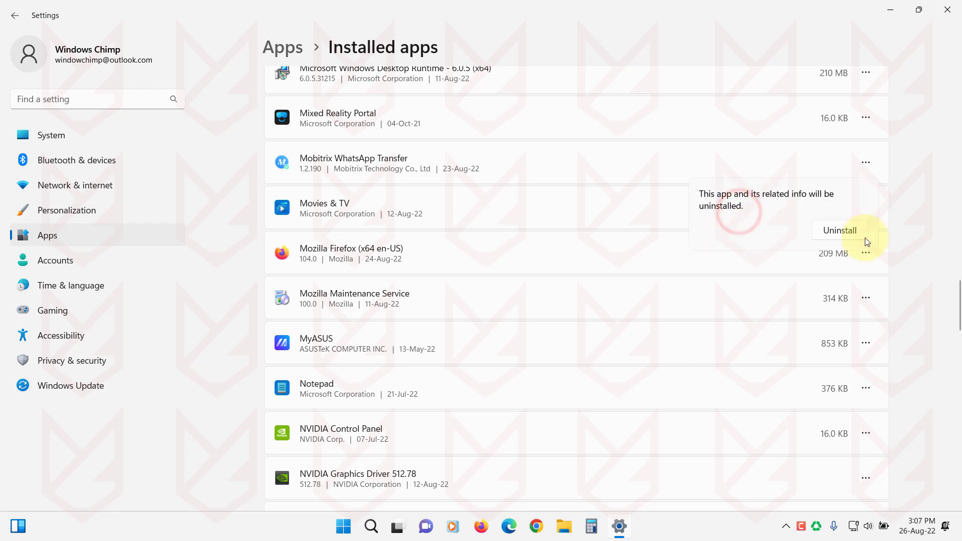
left_click(839, 233)
left_click(530, 297)
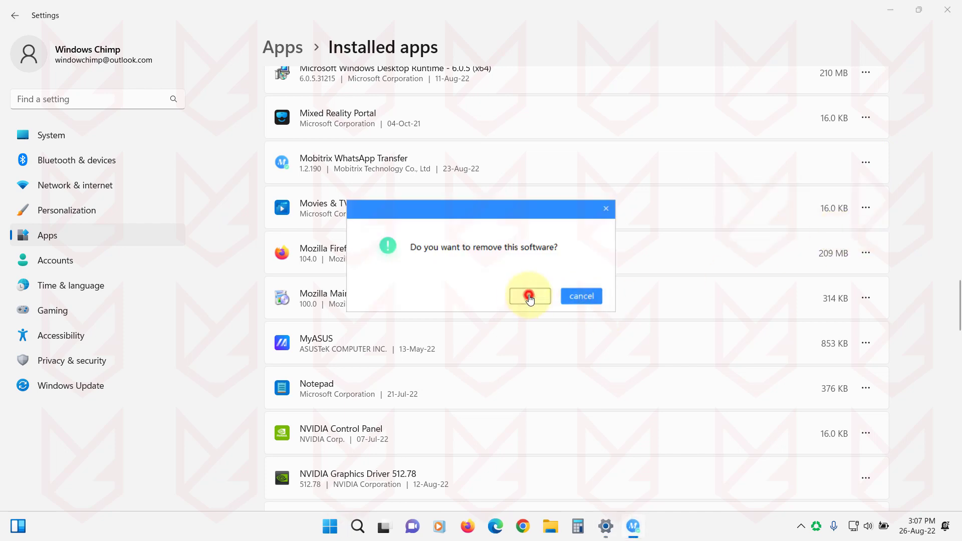
left_click(584, 297)
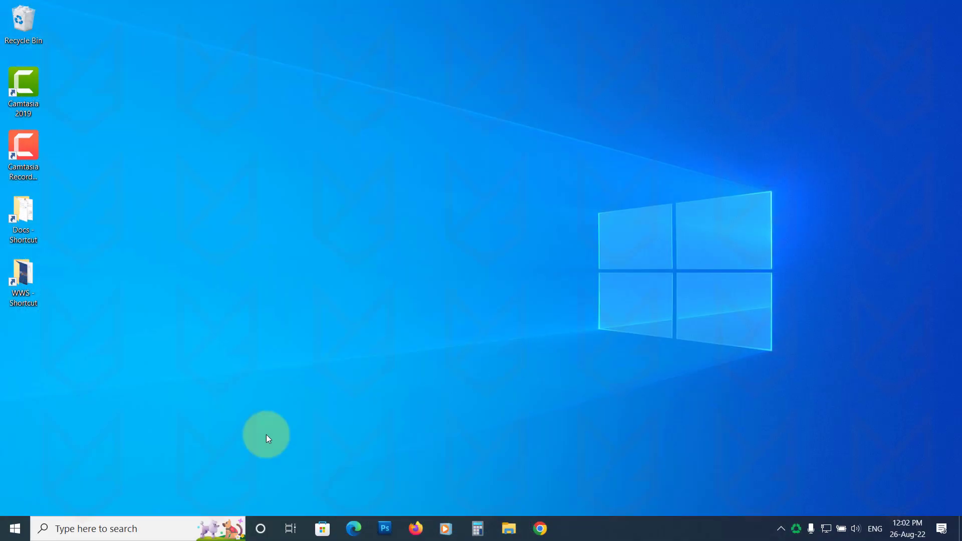
Open Start > Settings > Apps and scroll down the Apps & features list to Recuva.
left_click(14, 529)
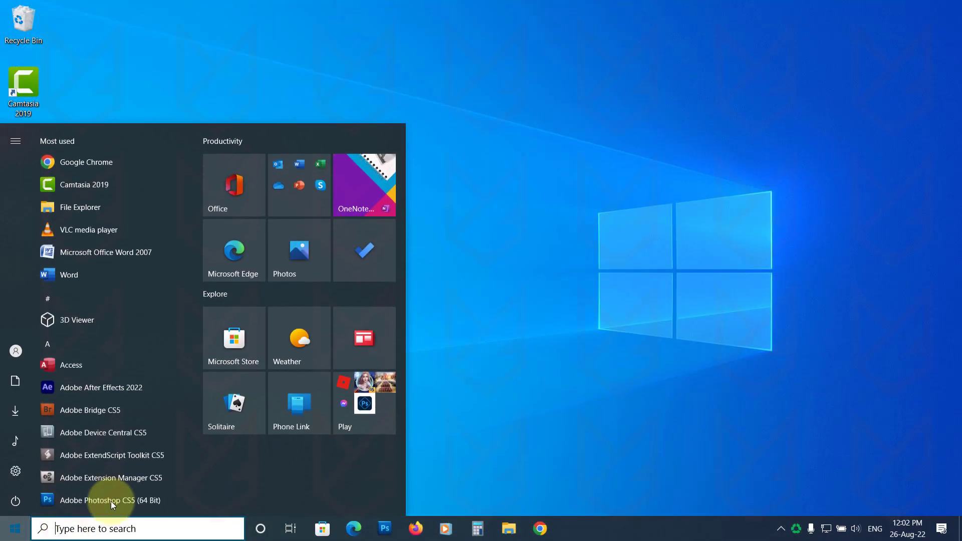
left_click(18, 472)
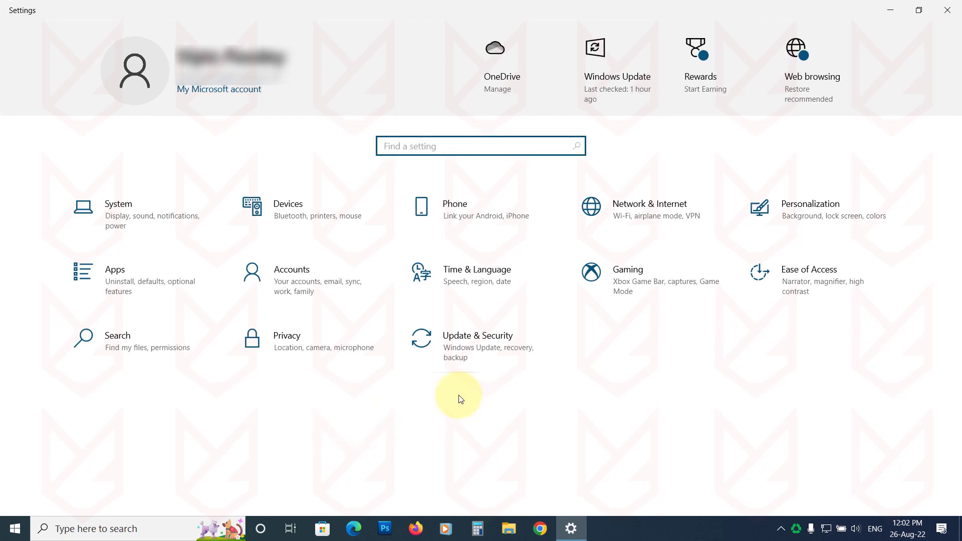
left_click(133, 280)
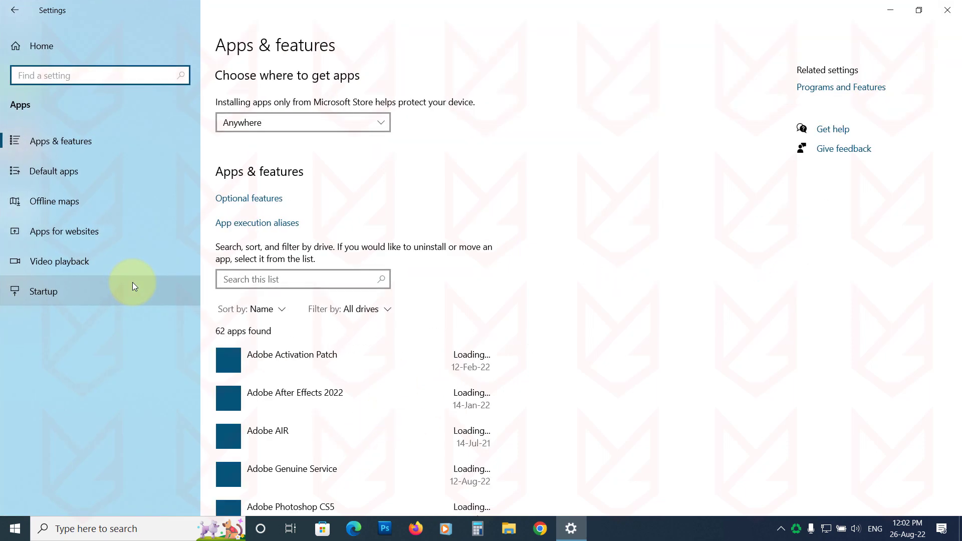
scroll(336, 366, "down", 10)
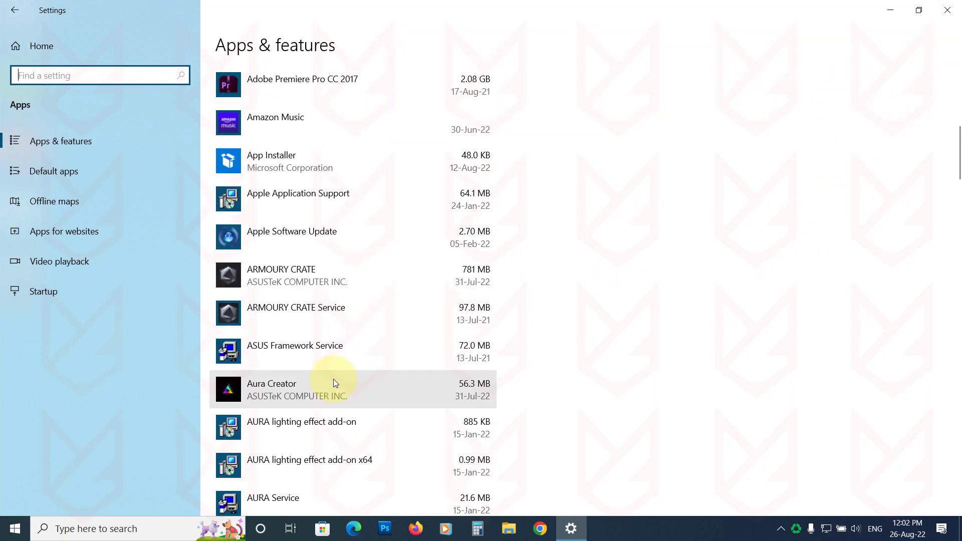
scroll(334, 381, "down", 12)
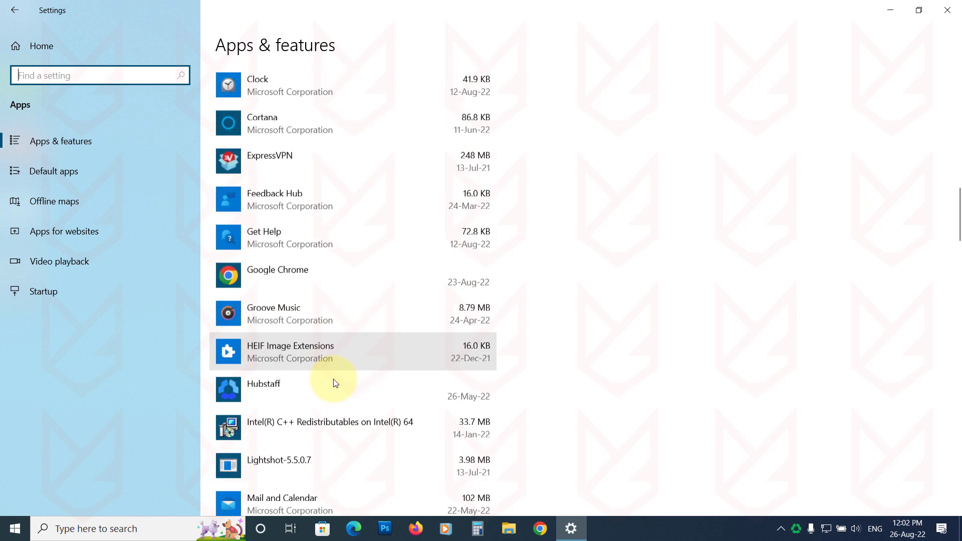
scroll(333, 381, "down", 12)
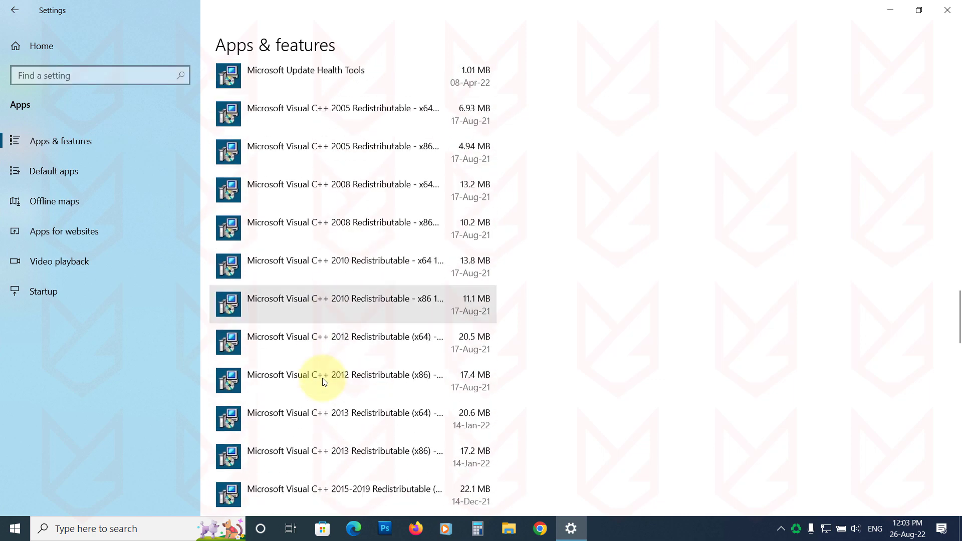
scroll(323, 382, "down", 10)
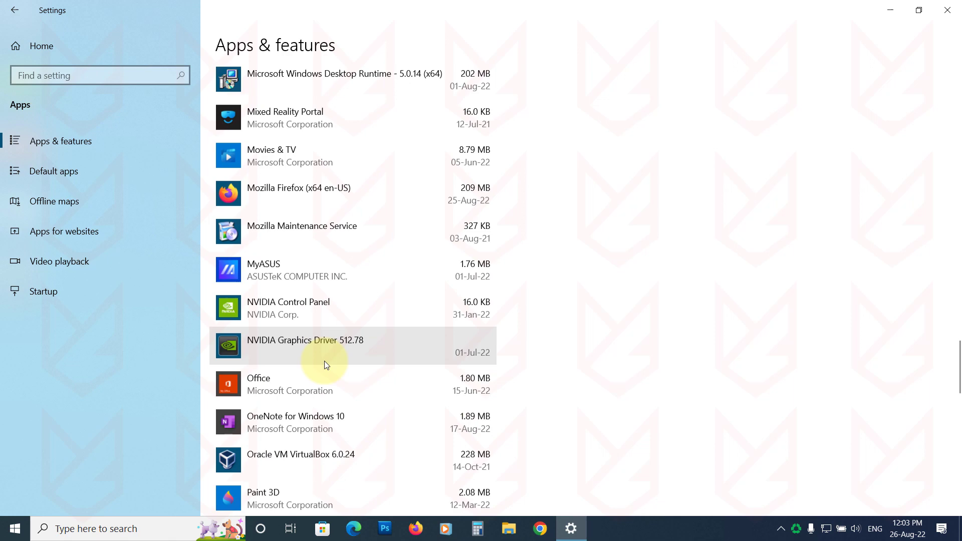
scroll(324, 361, "down", 12)
Uninstall Recuva from Apps & features, approving the UAC prompt and closing the finished uninstaller.
left_click(285, 248)
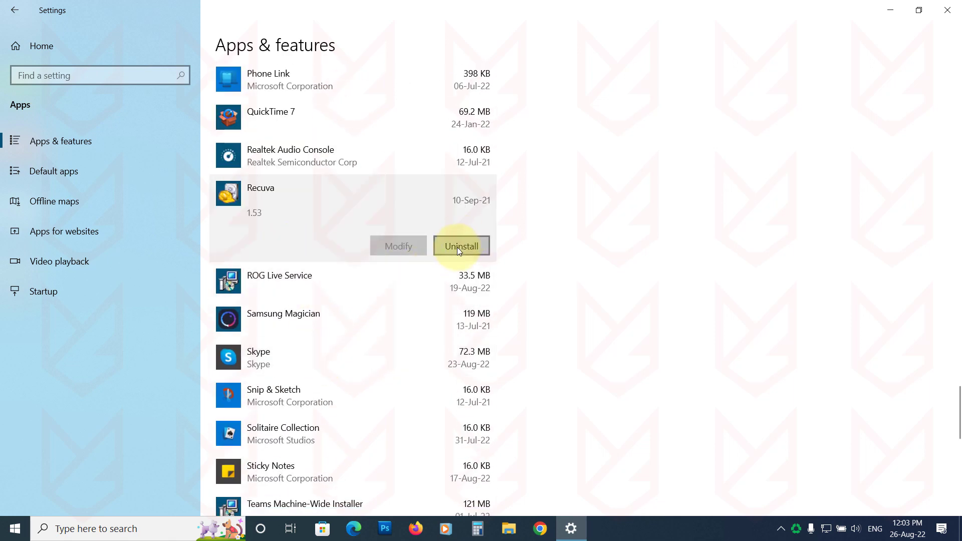
left_click(457, 248)
left_click(509, 215)
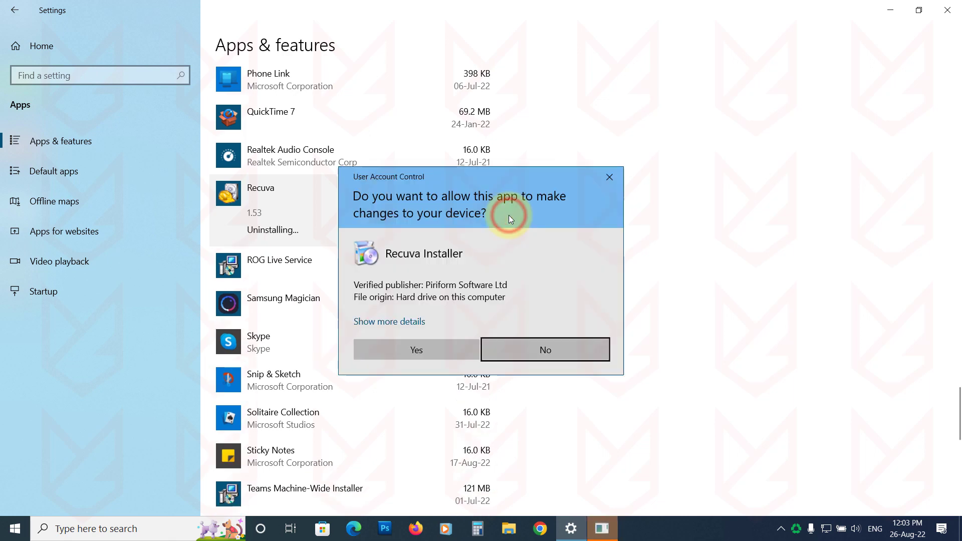
left_click(435, 349)
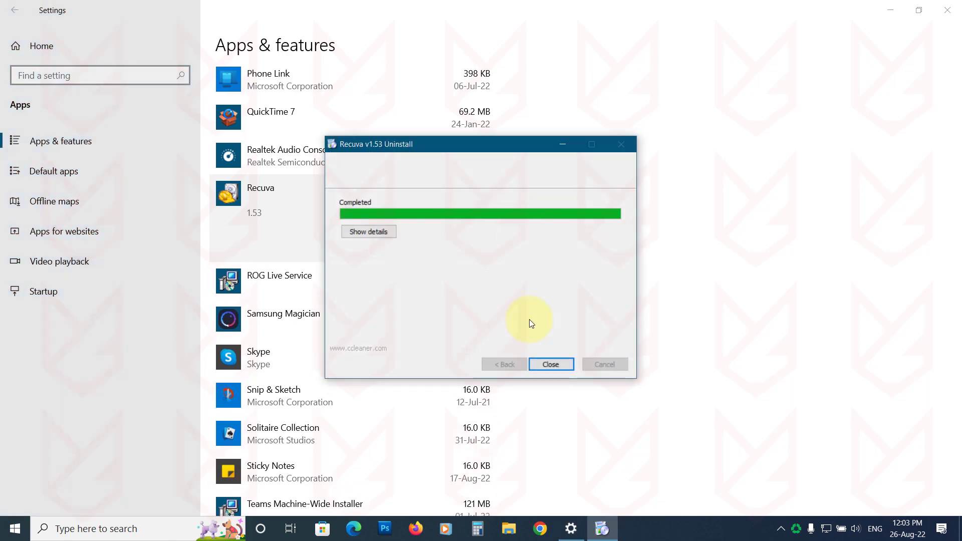
left_click(551, 365)
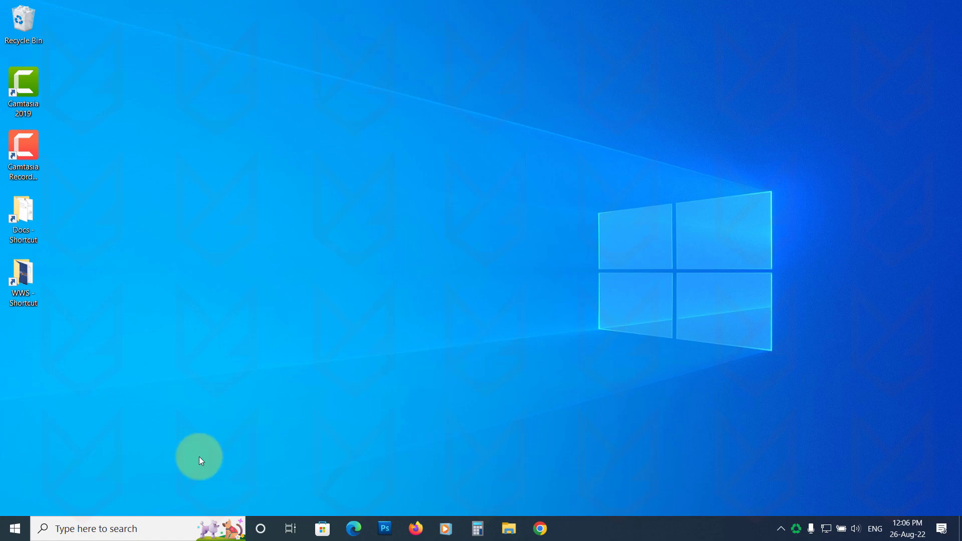
Search for and open Windows Security, then under Virus & threat protection > Scan options select Full scan.
left_click(15, 529)
type("wind")
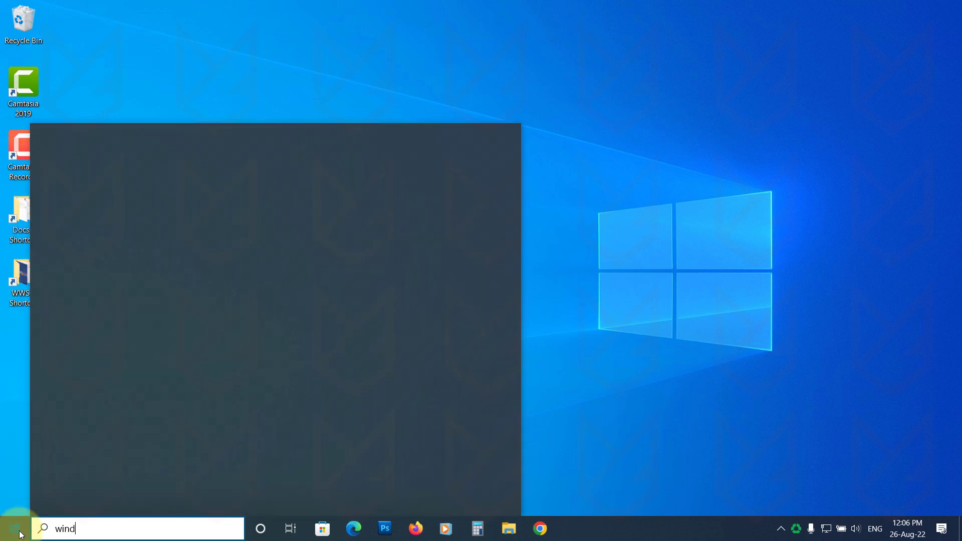
type("ows security")
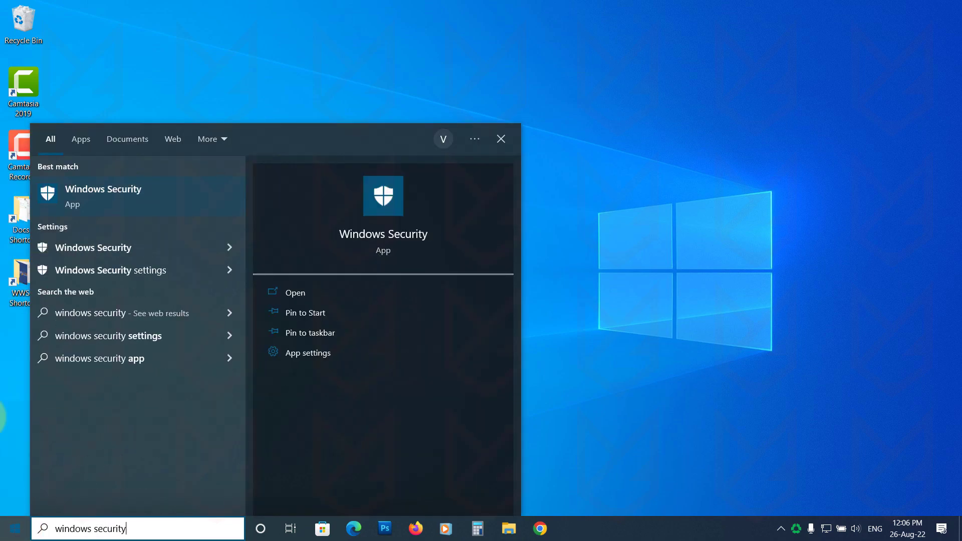
left_click(116, 191)
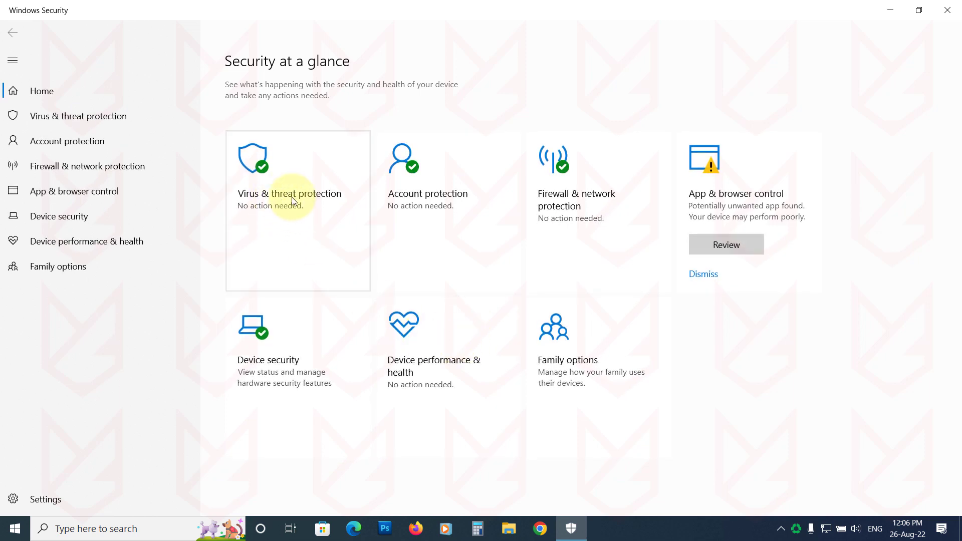
left_click(293, 199)
scroll(312, 293, "down", 2)
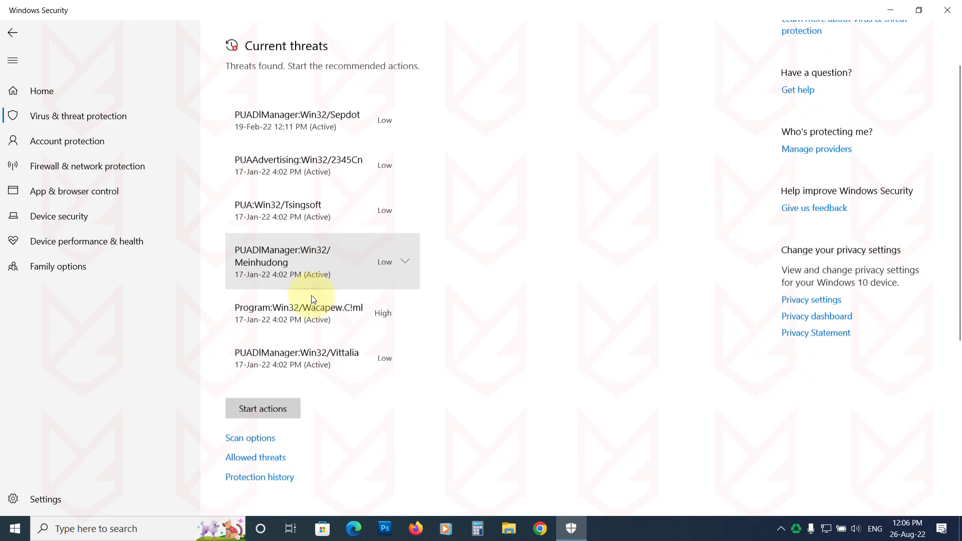
scroll(311, 299, "down", 4)
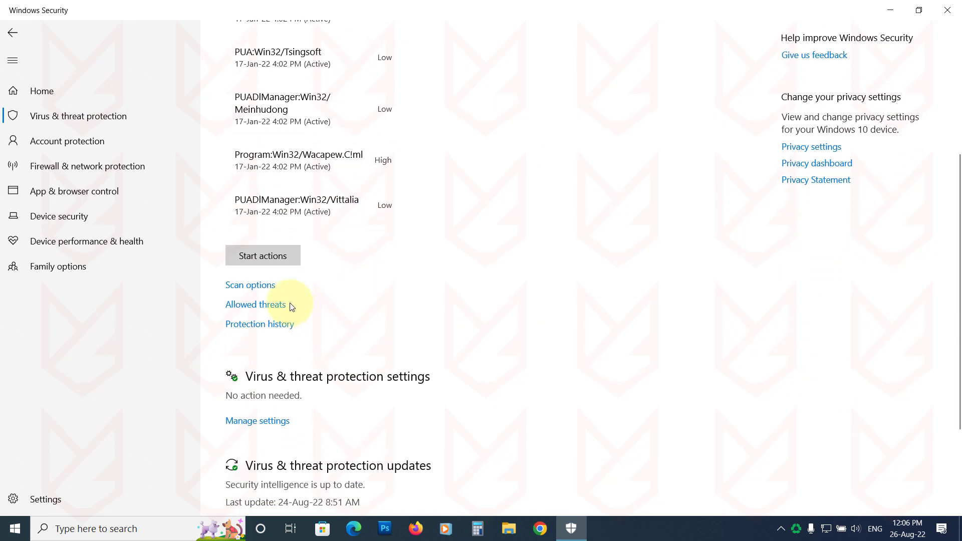
left_click(262, 286)
scroll(280, 361, "down", 8)
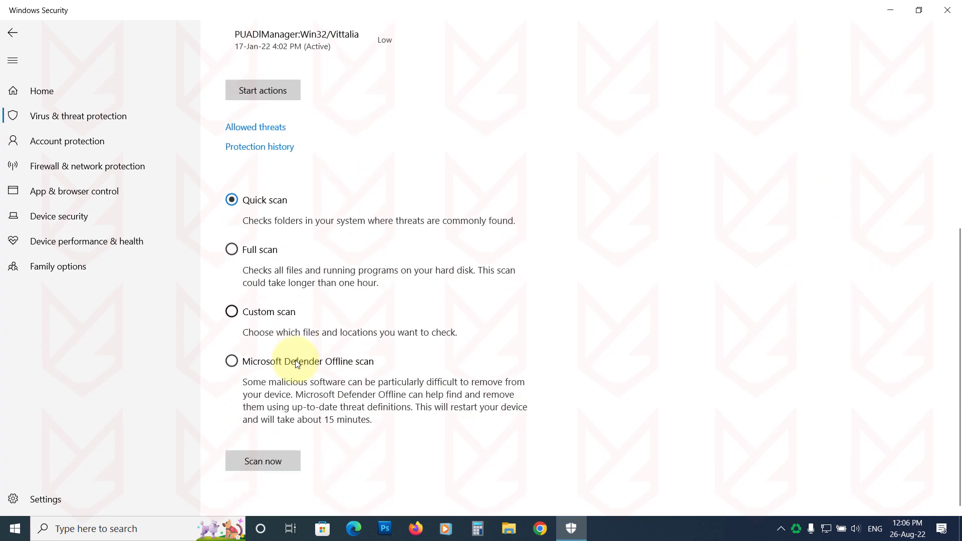
left_click(232, 249)
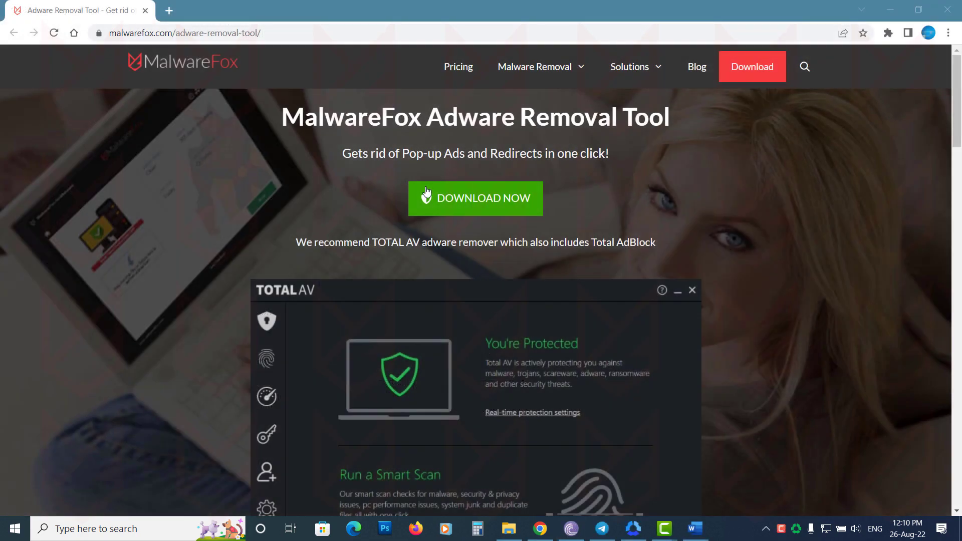
scroll(470, 282, "down", 6)
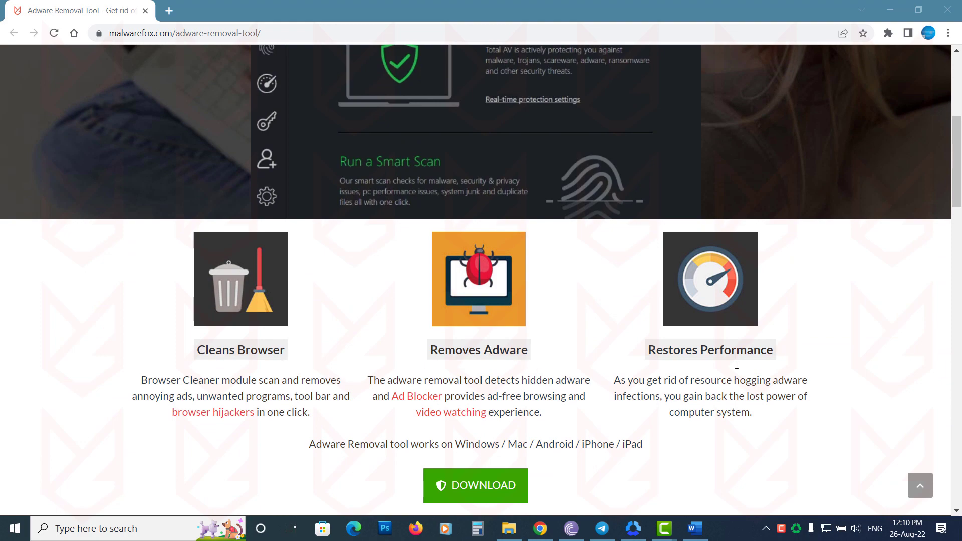
scroll(602, 439, "down", 3)
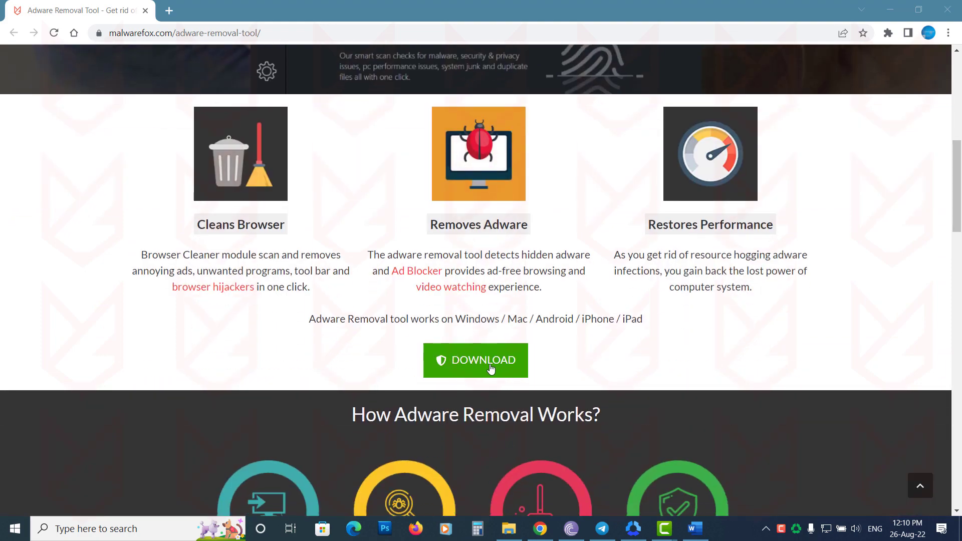
scroll(499, 418, "down", 4)
scroll(498, 418, "up", 12)
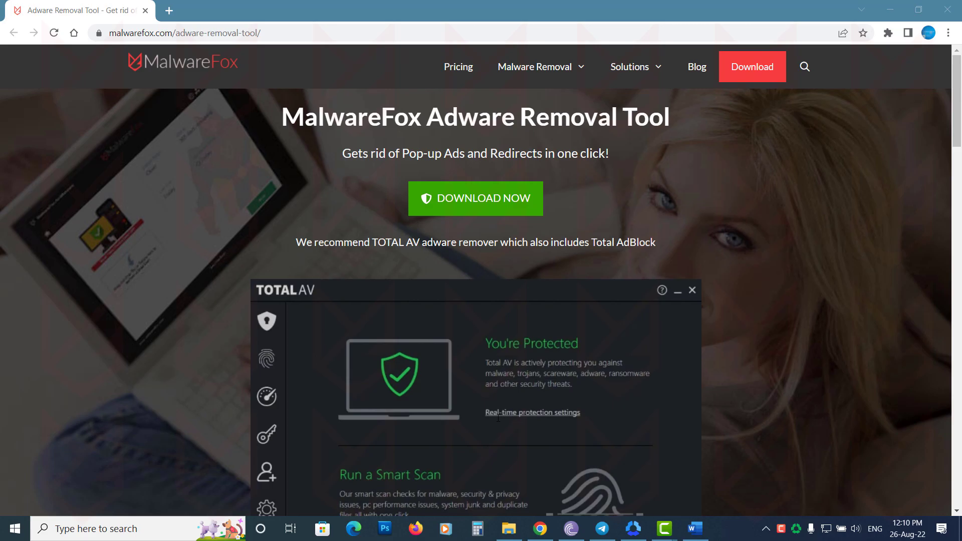